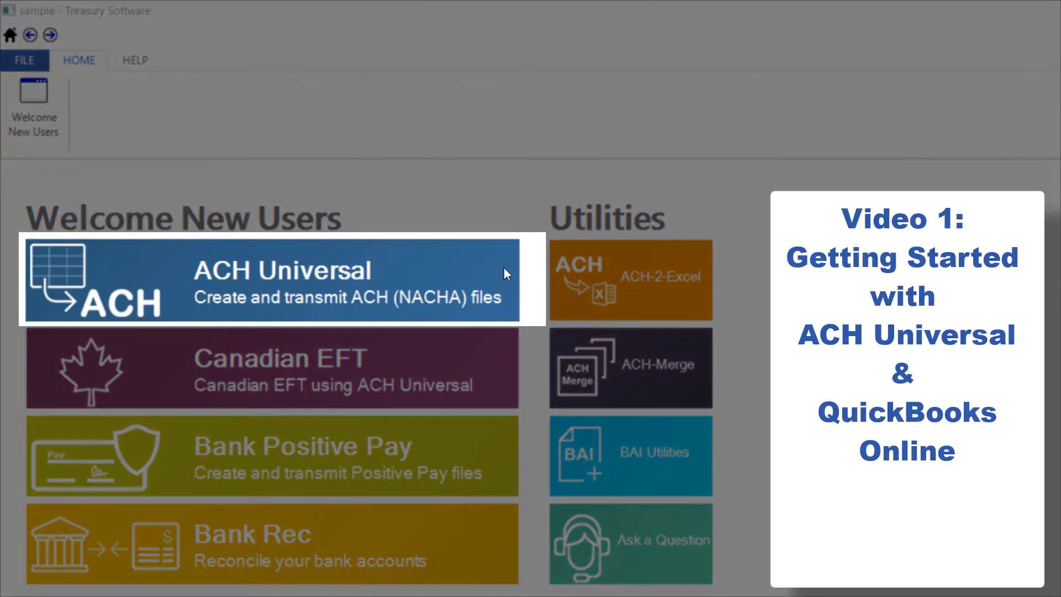
Open the Sample account in ACH Universal from the Welcome New Users screen.
{"action": "left_click", "coordinate": [503, 270]}
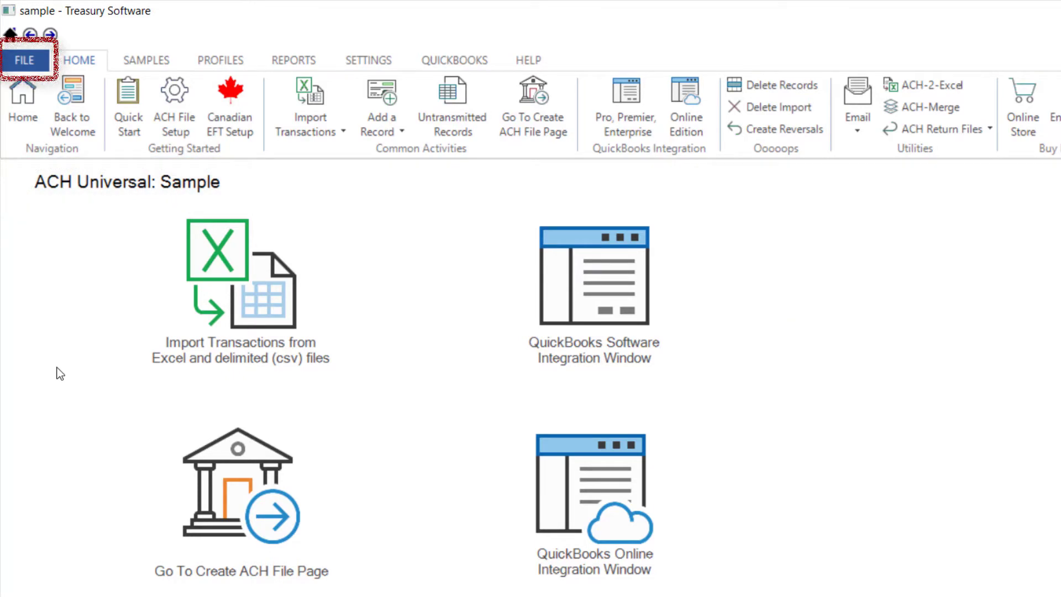
Create a new account named 'Checking' with the Account Wizard and open it.
{"action": "left_click", "coordinate": [45, 66]}
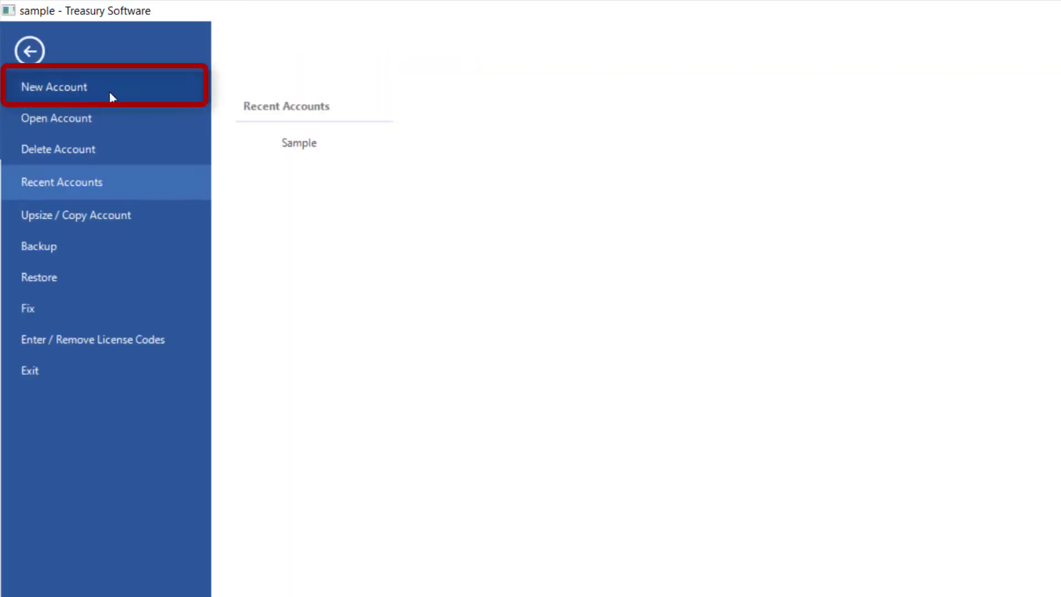
{"action": "left_click", "coordinate": [109, 91]}
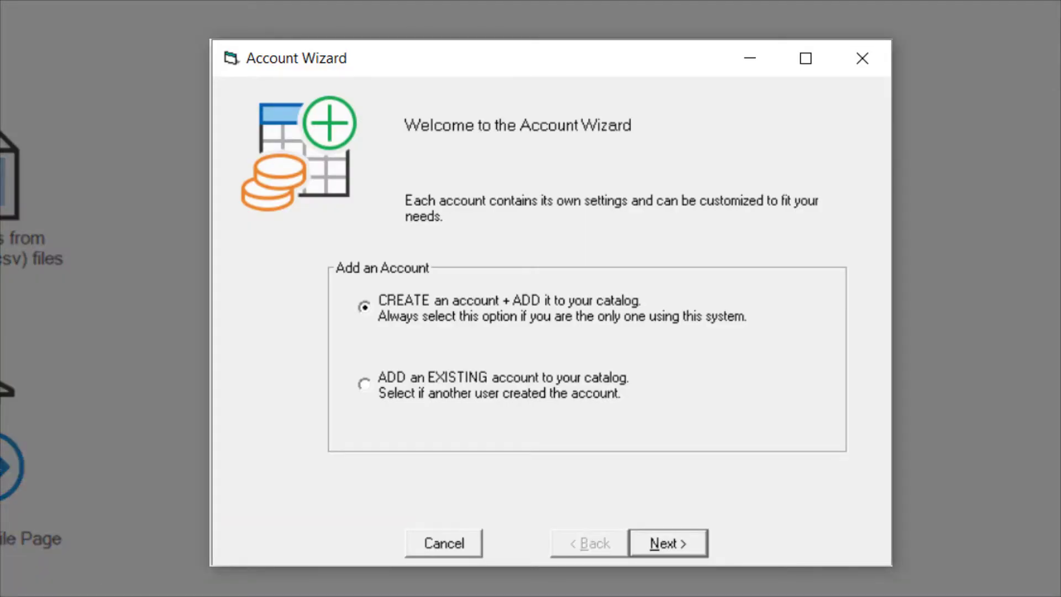
{"action": "left_click", "coordinate": [665, 538]}
{"action": "type", "text": "Checking"}
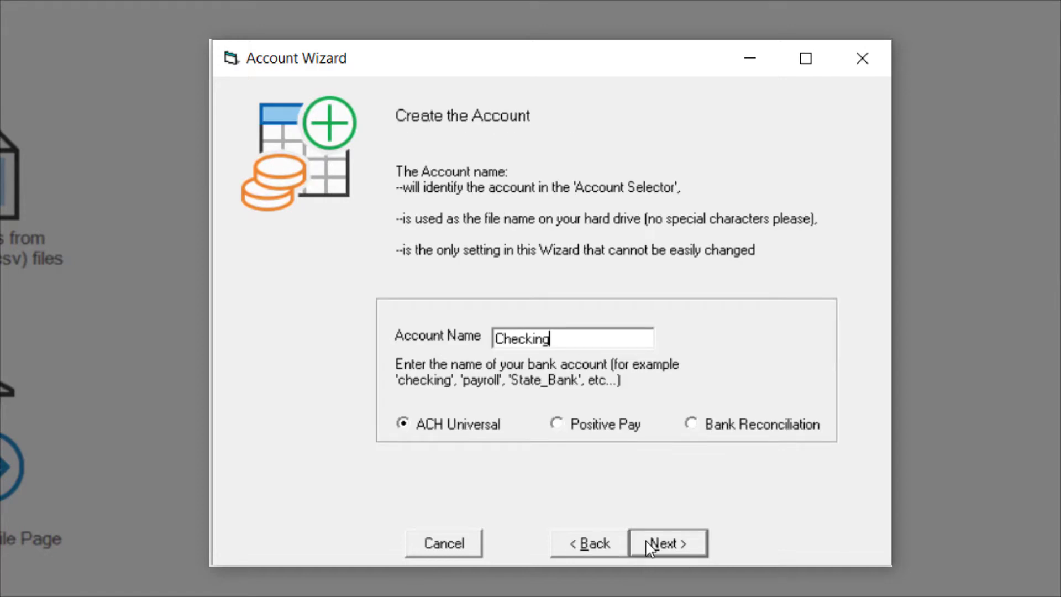
{"action": "left_click", "coordinate": [650, 544]}
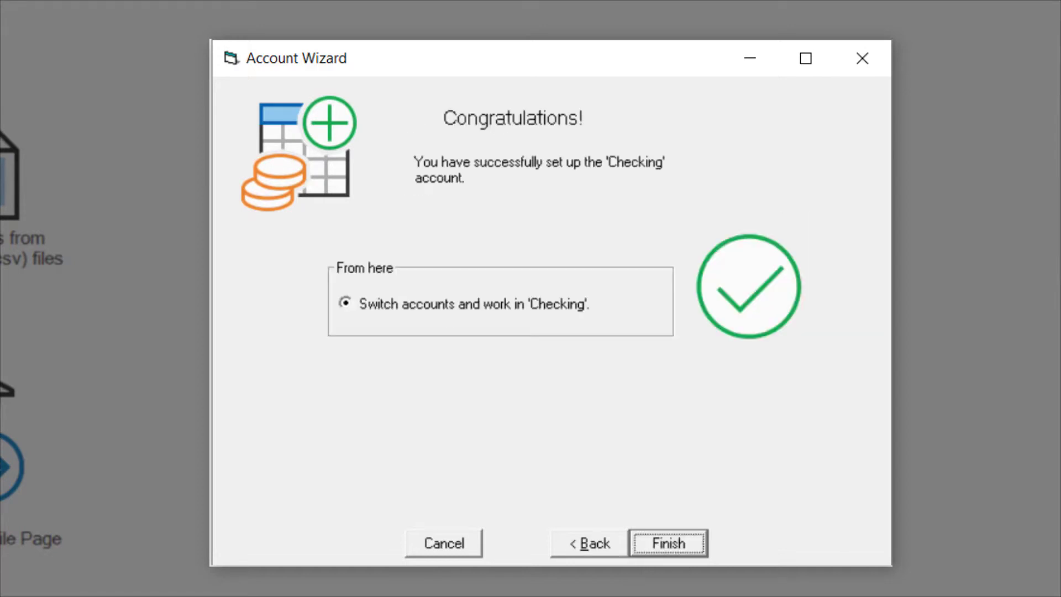
{"action": "left_click", "coordinate": [678, 541]}
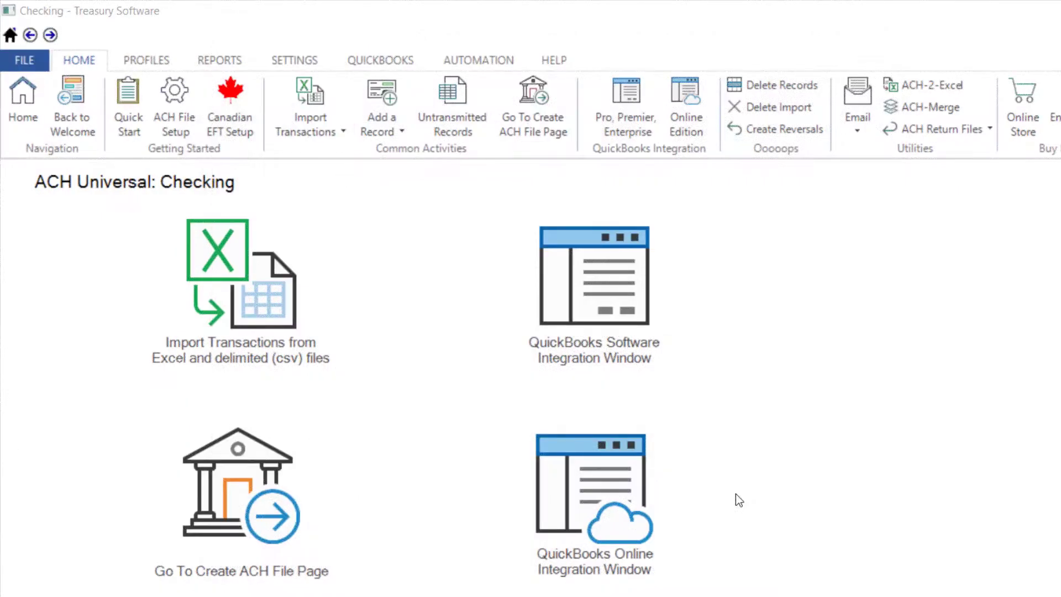
Configure Checking for QuickBooks Online, accepting the data migration to My Documents and restart.
{"action": "left_click", "coordinate": [617, 474]}
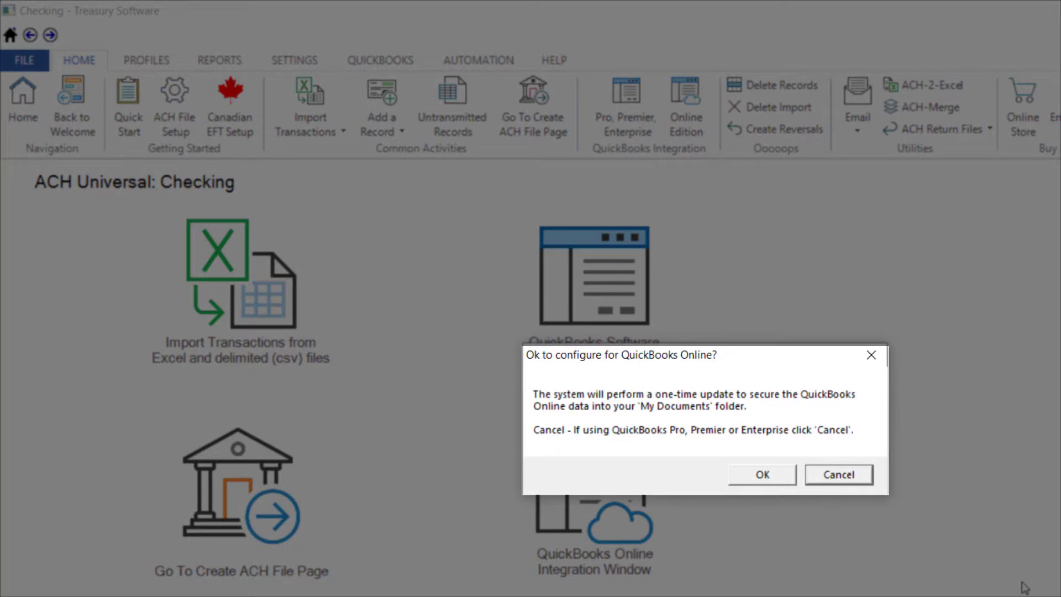
{"action": "left_click", "coordinate": [768, 474]}
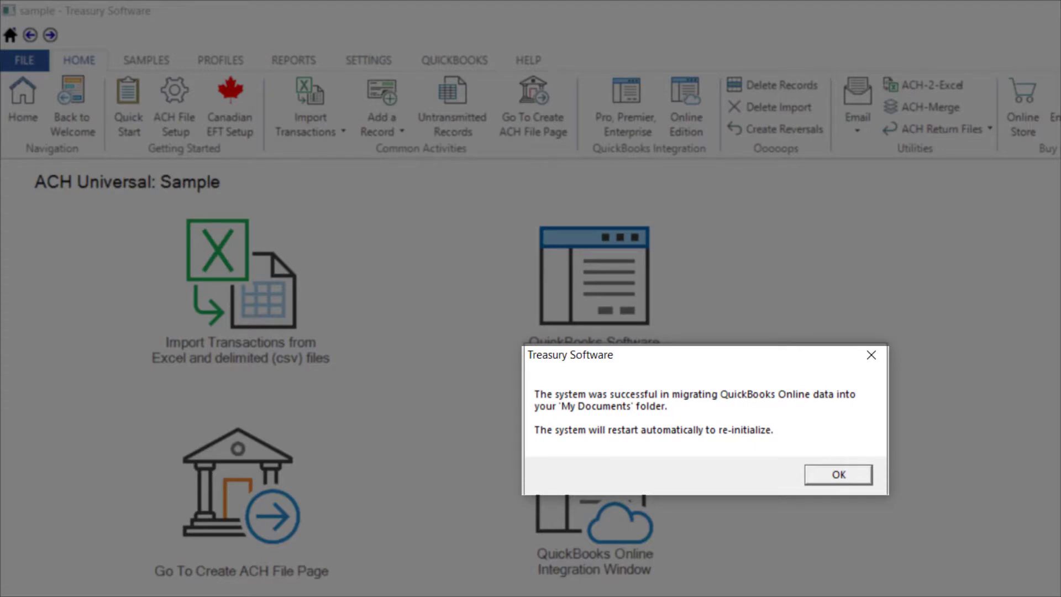
{"action": "left_click", "coordinate": [837, 476]}
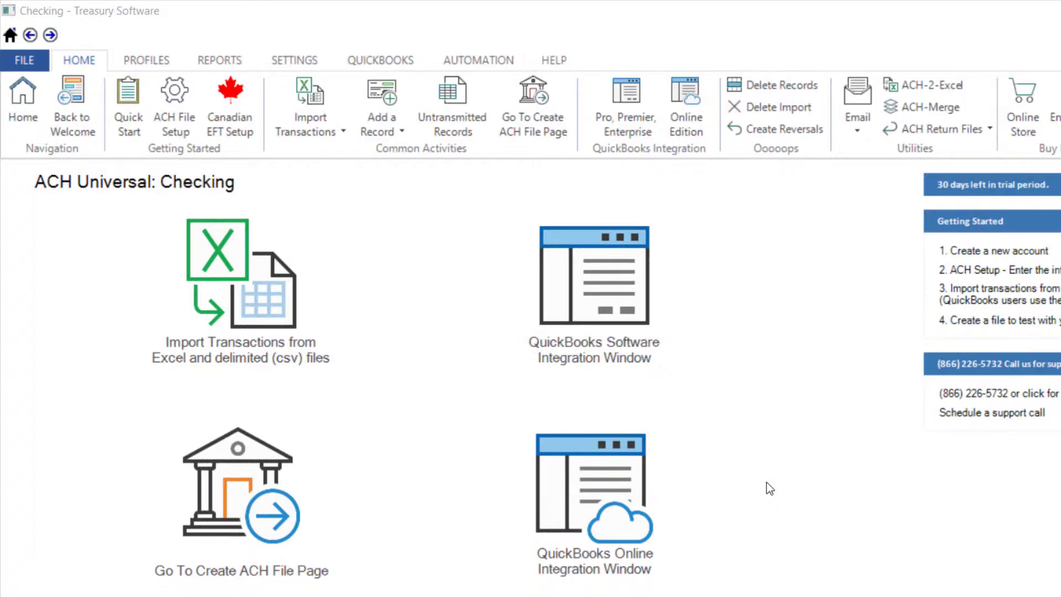
Start the QuickBooks Online connection from the integration window's Account Settings.
{"action": "left_click", "coordinate": [641, 476]}
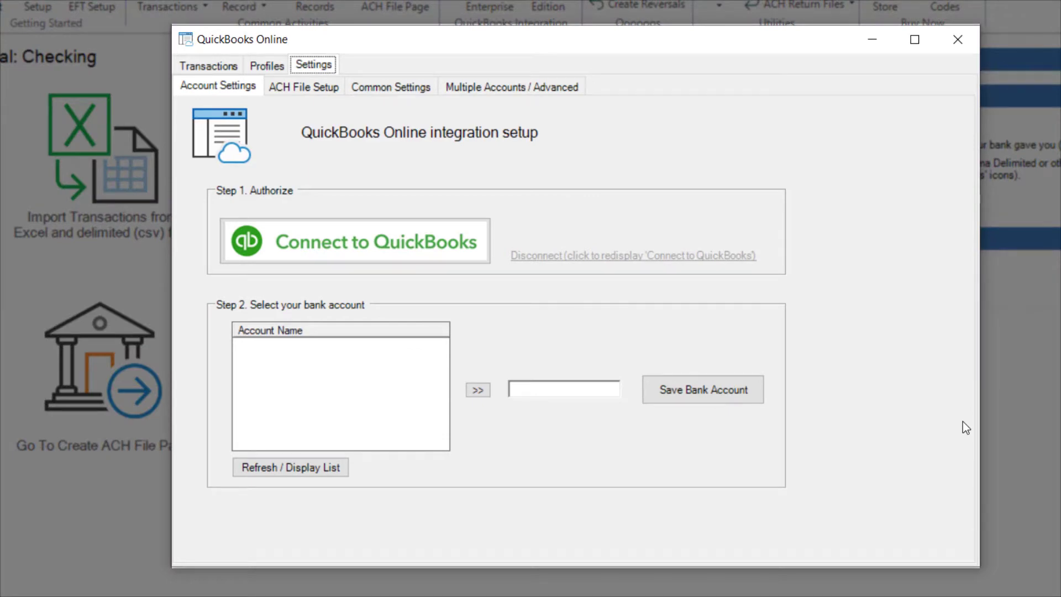
{"action": "left_click", "coordinate": [449, 241]}
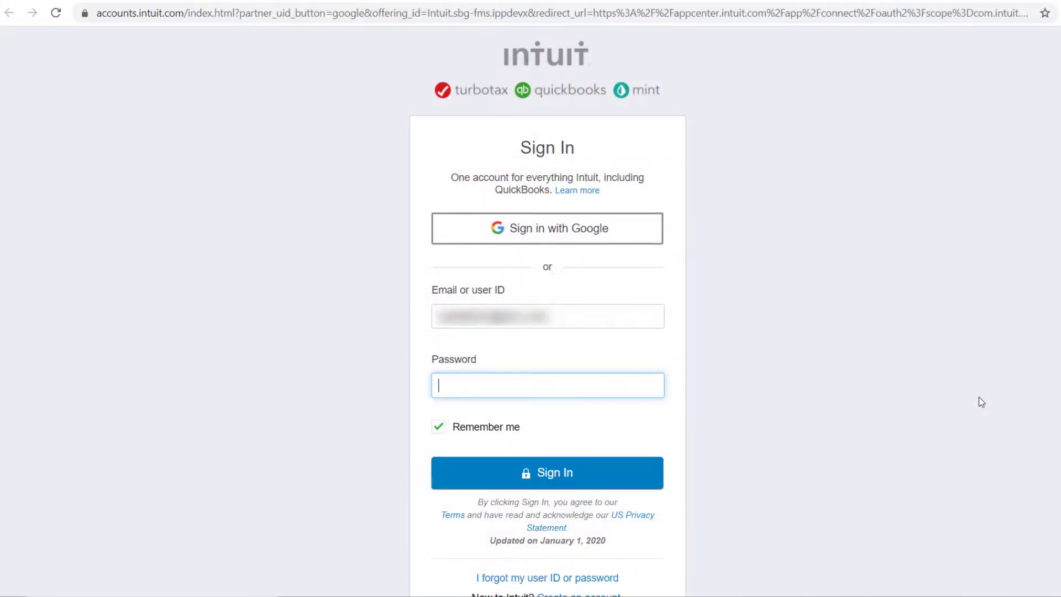
Sign in to Intuit and authorize ACH Universal to connect to QuickBooks Online.
{"action": "left_click", "coordinate": [551, 474]}
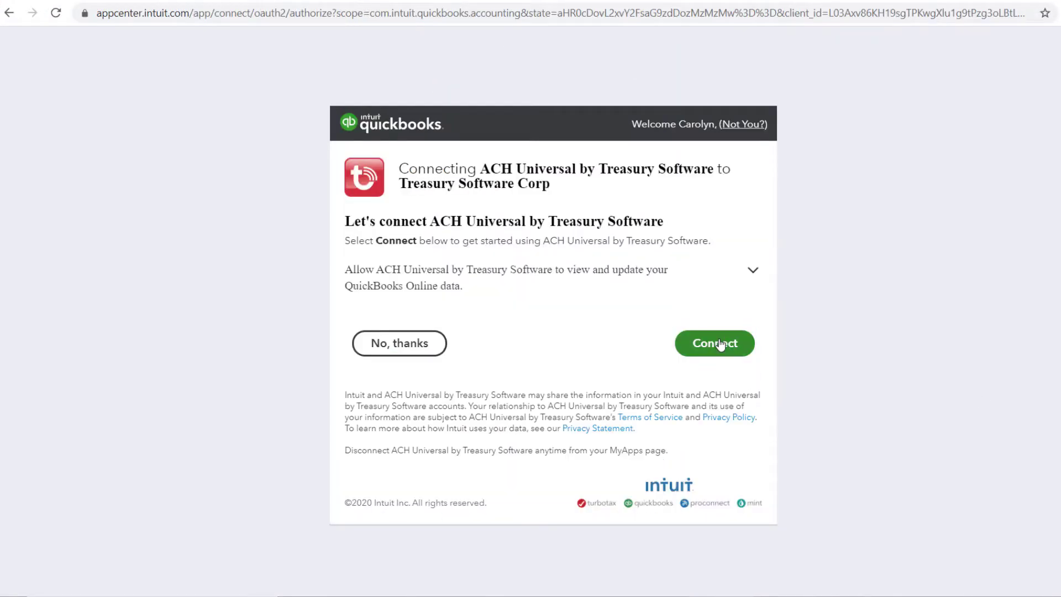
{"action": "left_click", "coordinate": [719, 344]}
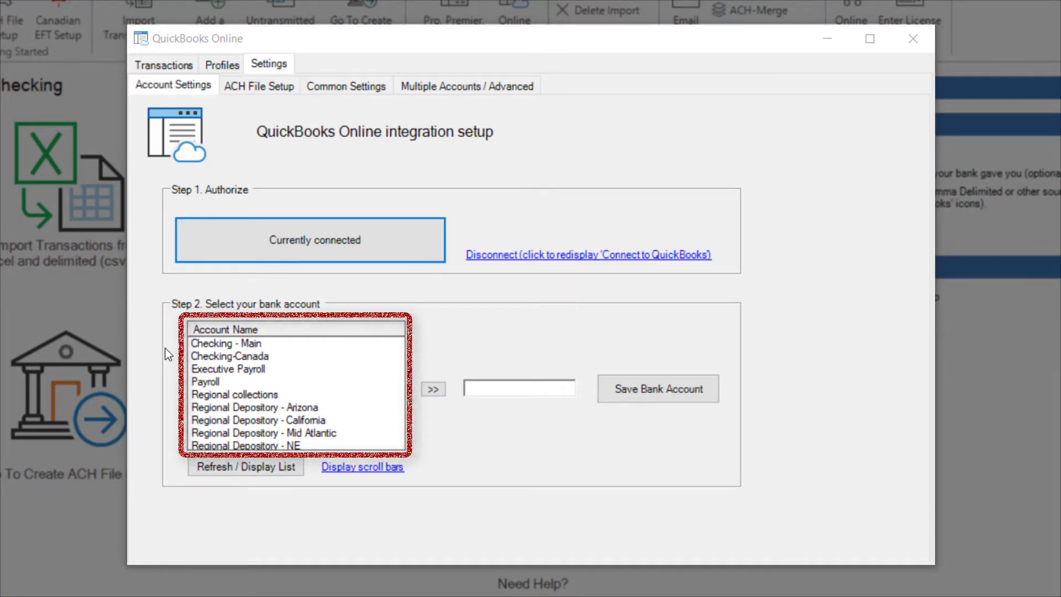
Save 'Checking - Main' as the QuickBooks Online bank account.
{"action": "left_click", "coordinate": [268, 344]}
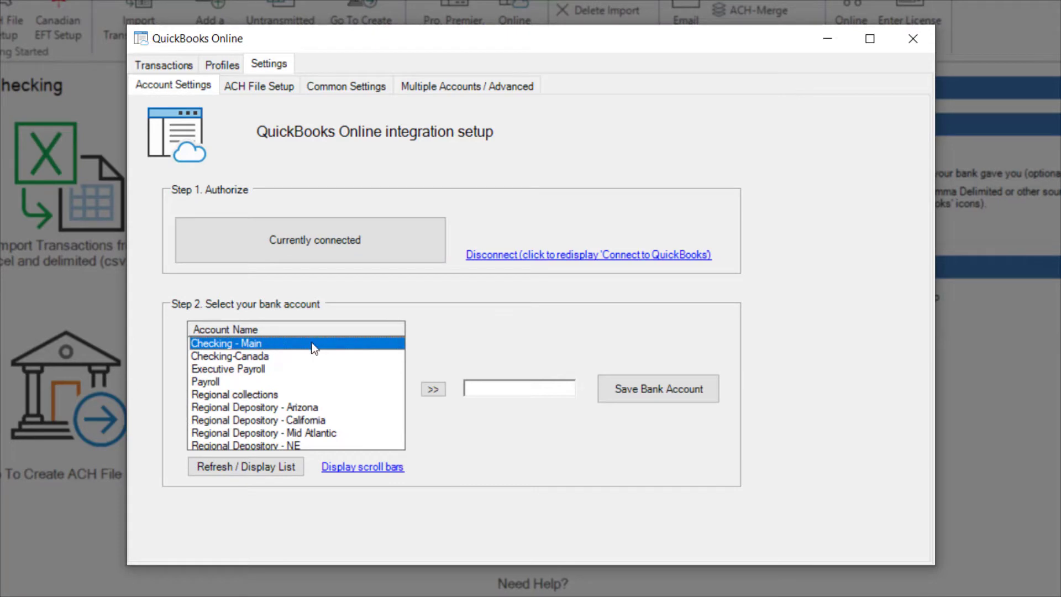
{"action": "left_click", "coordinate": [432, 389]}
{"action": "left_click", "coordinate": [681, 389]}
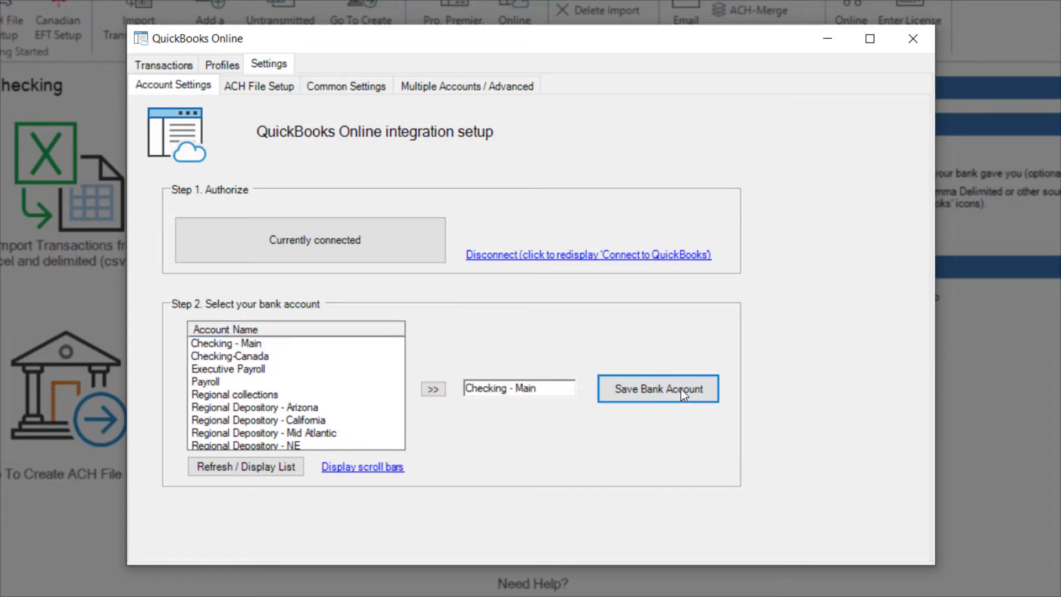
{"action": "left_click", "coordinate": [555, 358]}
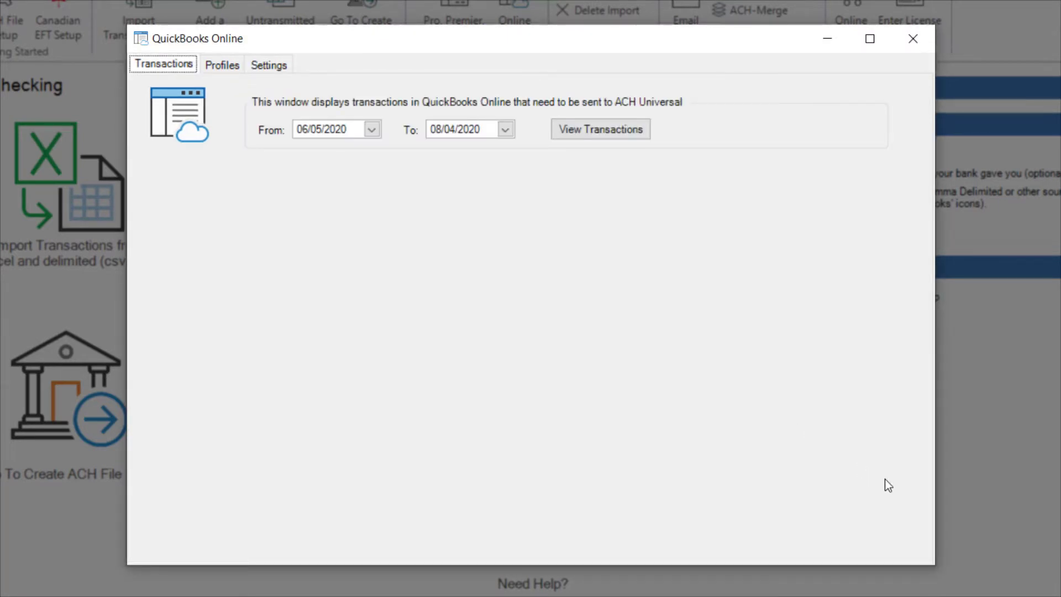
Load QuickBooks transactions for 06/05/2020–08/04/2020, accepting the four new payee profiles.
{"action": "left_click", "coordinate": [645, 132]}
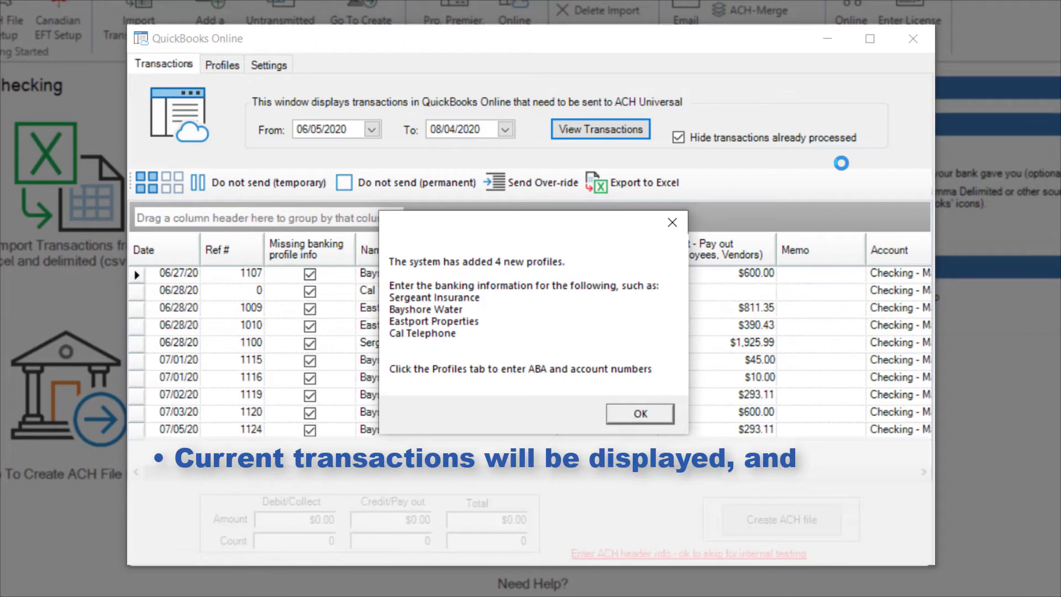
{"action": "left_click", "coordinate": [648, 419]}
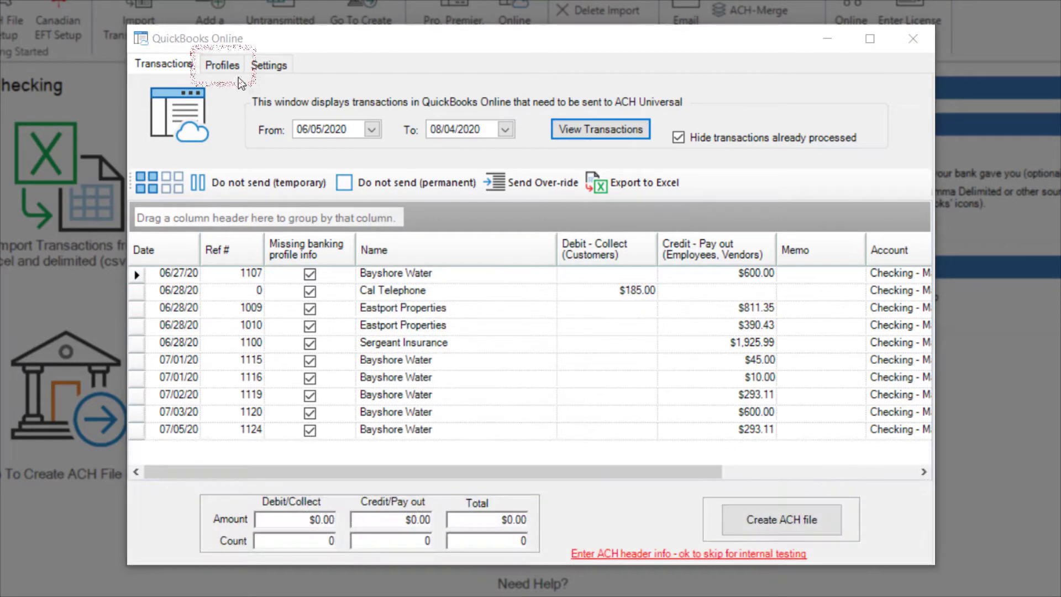
{"action": "left_click", "coordinate": [228, 65]}
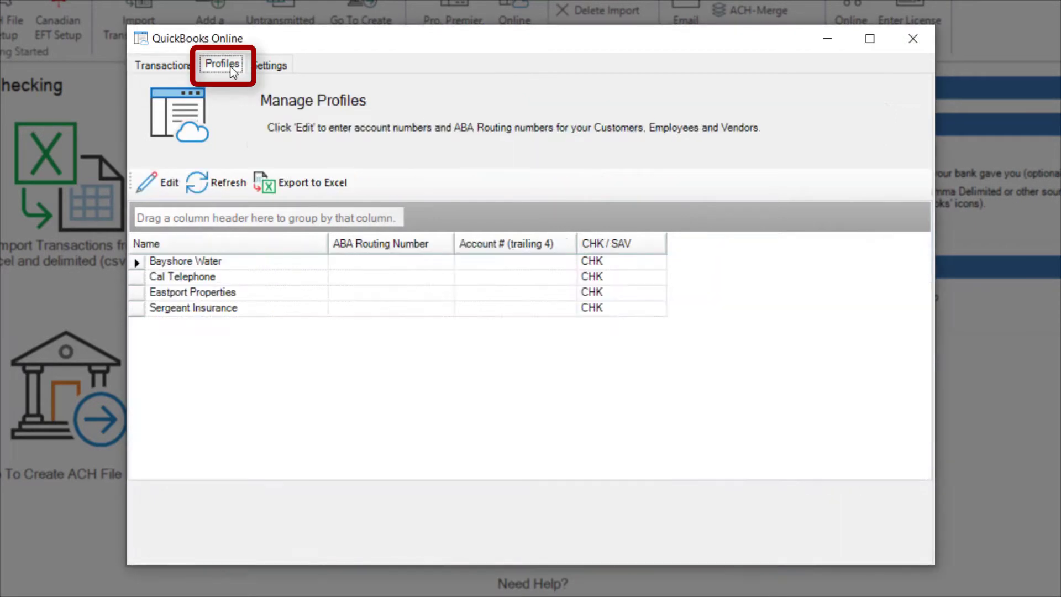
Give the Bayshore Water profile its bank account number and ABA routing number 063000047.
{"action": "left_click", "coordinate": [137, 264]}
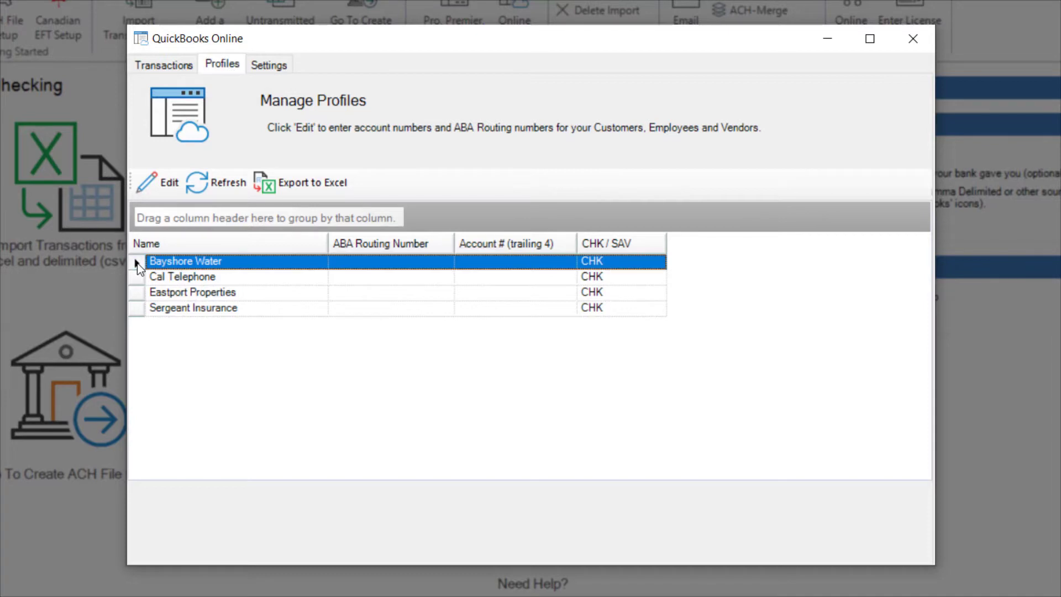
{"action": "left_click", "coordinate": [161, 183]}
{"action": "left_click", "coordinate": [332, 344]}
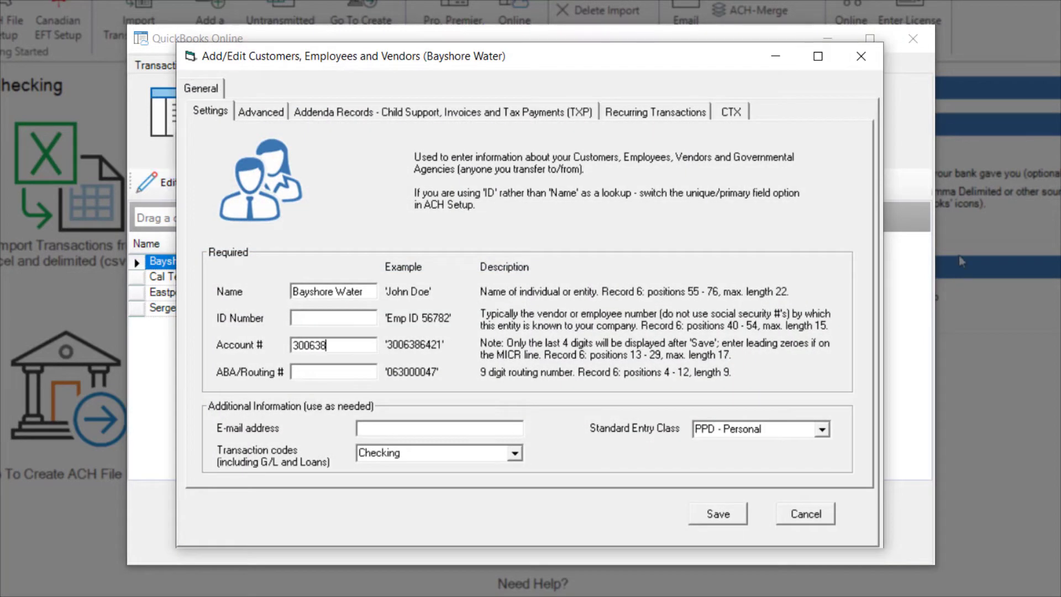
{"action": "key", "text": "Tab"}
{"action": "type", "text": "063000047"}
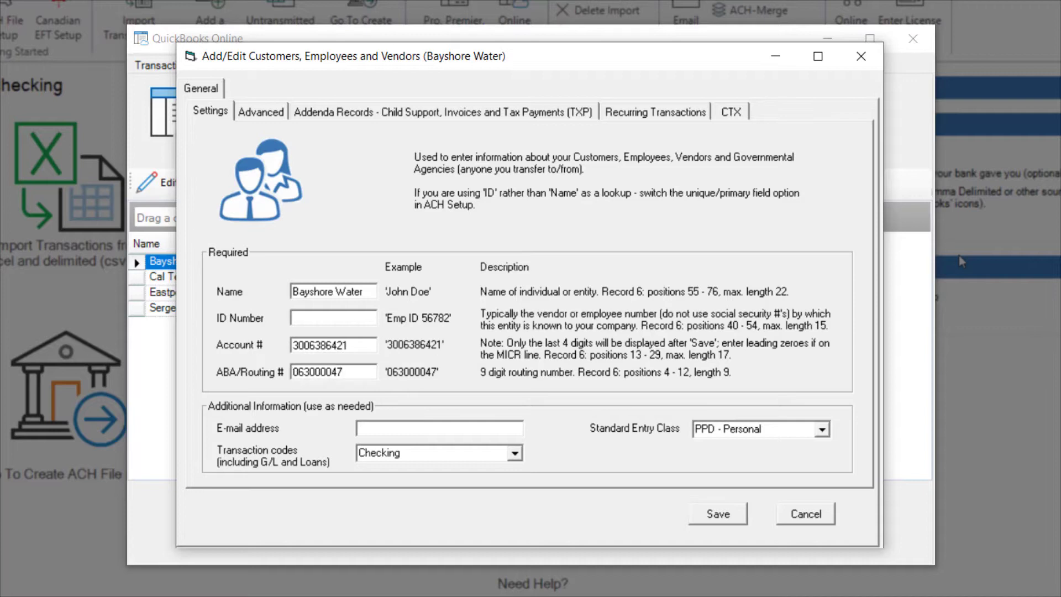
{"action": "left_click", "coordinate": [731, 518]}
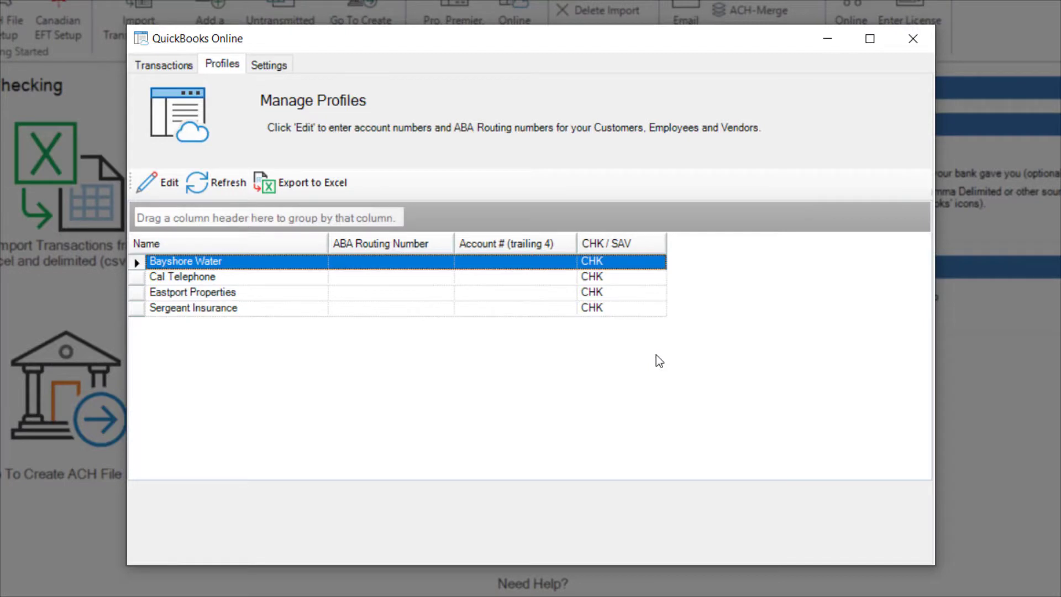
Refresh the transactions to $1,841.22 across six payouts and request the ACH file.
{"action": "left_click", "coordinate": [151, 64]}
{"action": "left_click", "coordinate": [615, 130]}
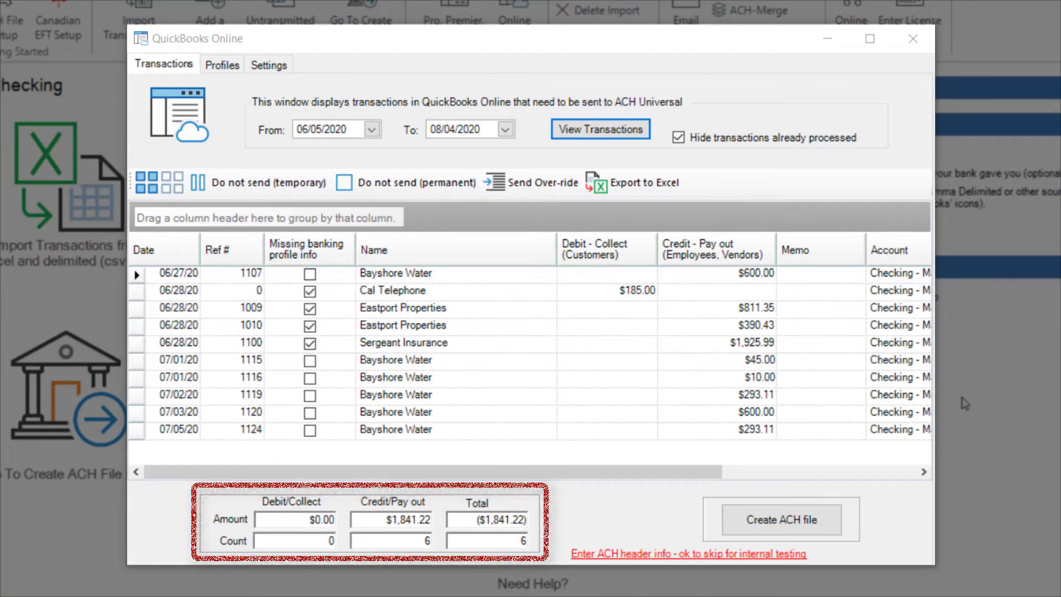
{"action": "left_click", "coordinate": [811, 522]}
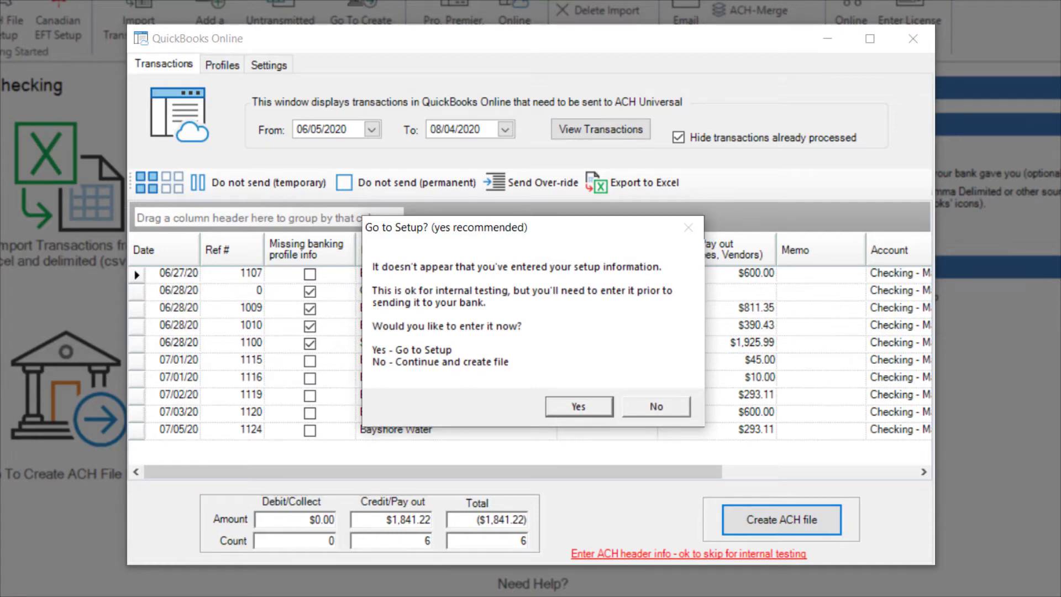
Save the ACH file header with routing number, Bank of Any Town, origin ID and ABC Company.
{"action": "left_click", "coordinate": [597, 409]}
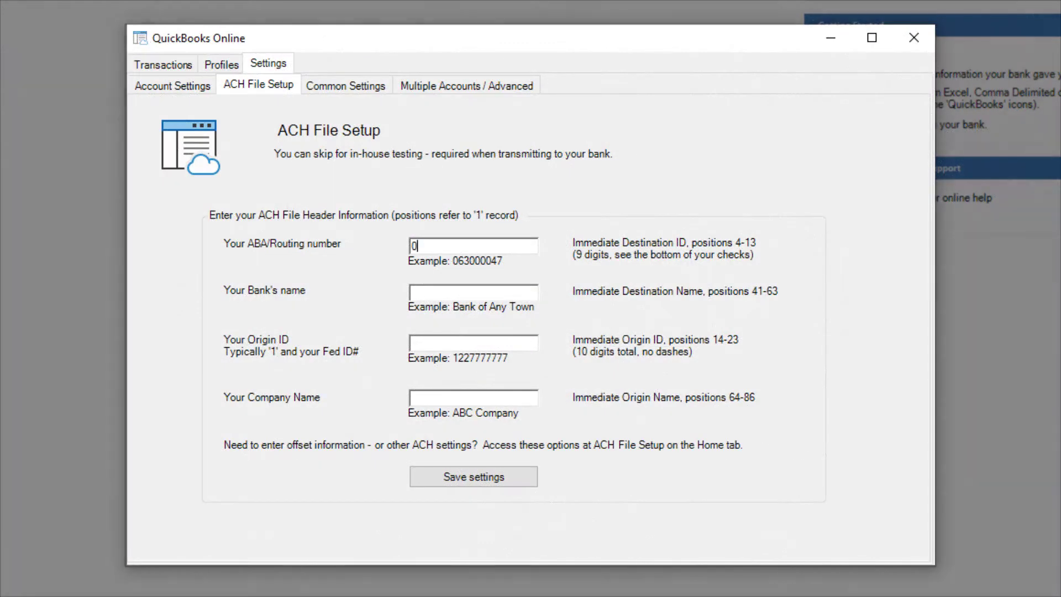
{"action": "type", "text": "630000"}
{"action": "type", "text": "47"}
{"action": "type", "text": "Bank of Any Town"}
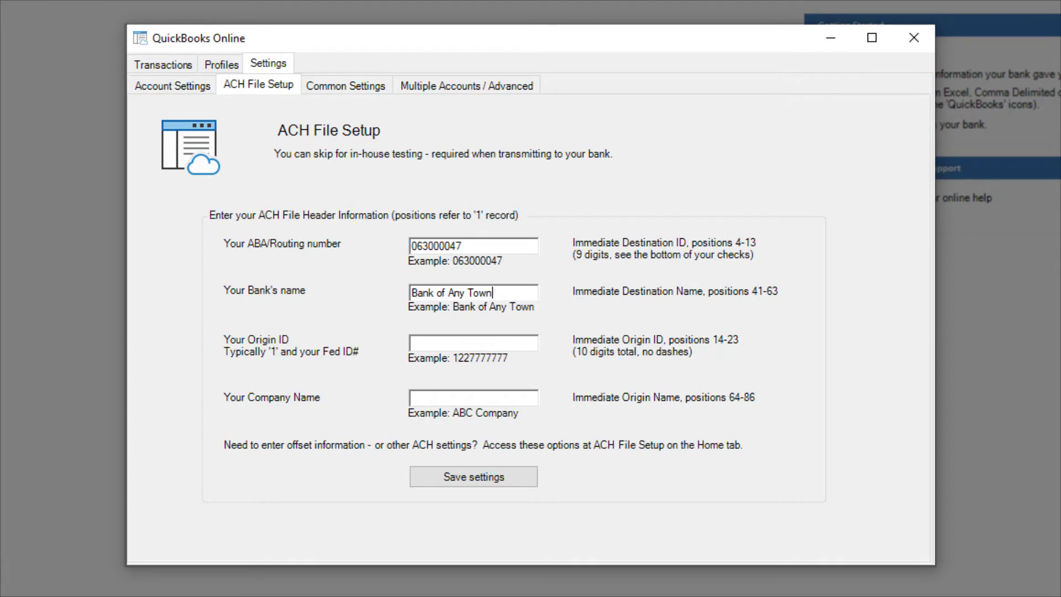
{"action": "key", "text": "Tab"}
{"action": "type", "text": "1227777777ABC Company"}
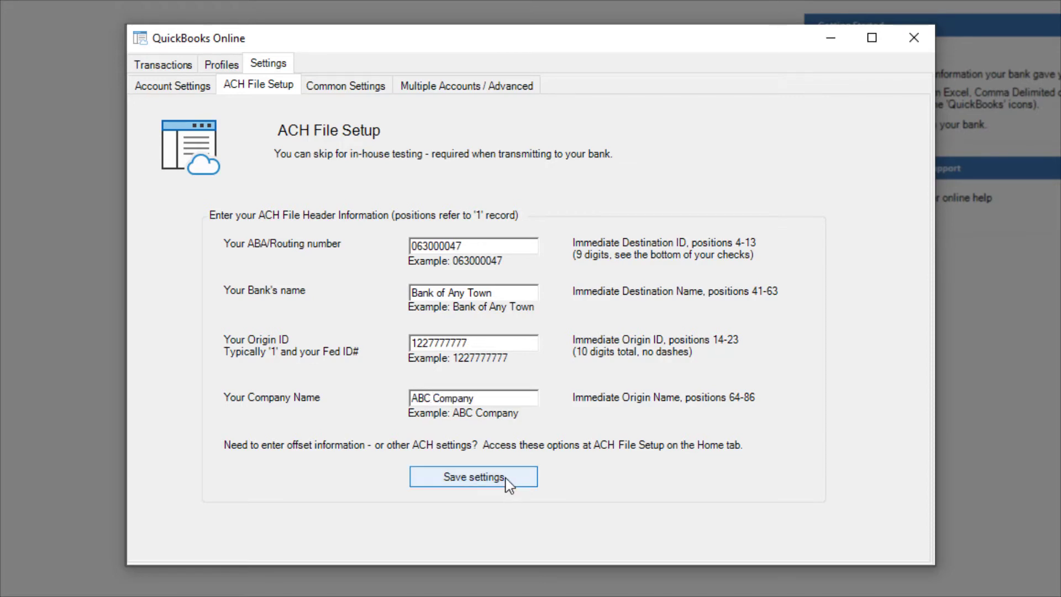
{"action": "left_click", "coordinate": [505, 478]}
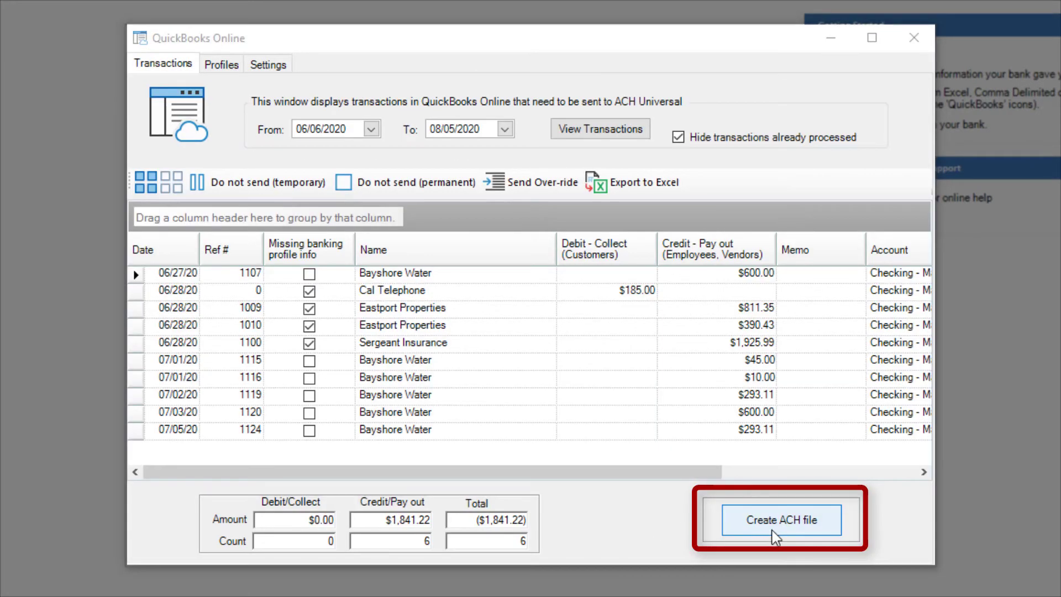
Create the ACH file Checking_transmit.txt in the To Bank folder without transmitting it.
{"action": "left_click", "coordinate": [790, 532]}
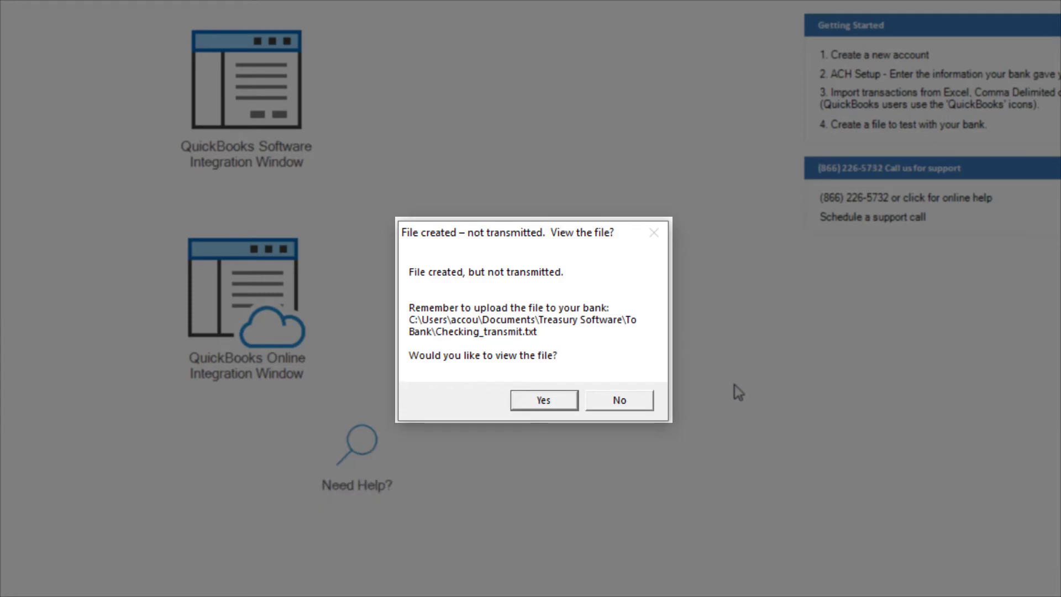
View Checking_transmit.txt in Notepad to review the Bayshore Water ACH records.
{"action": "left_click", "coordinate": [557, 403]}
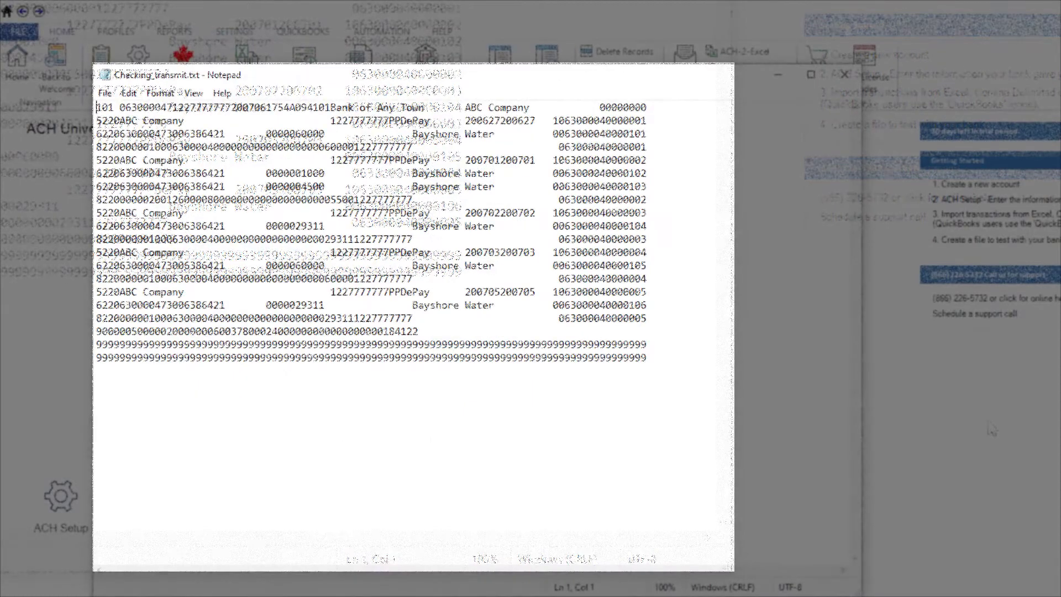